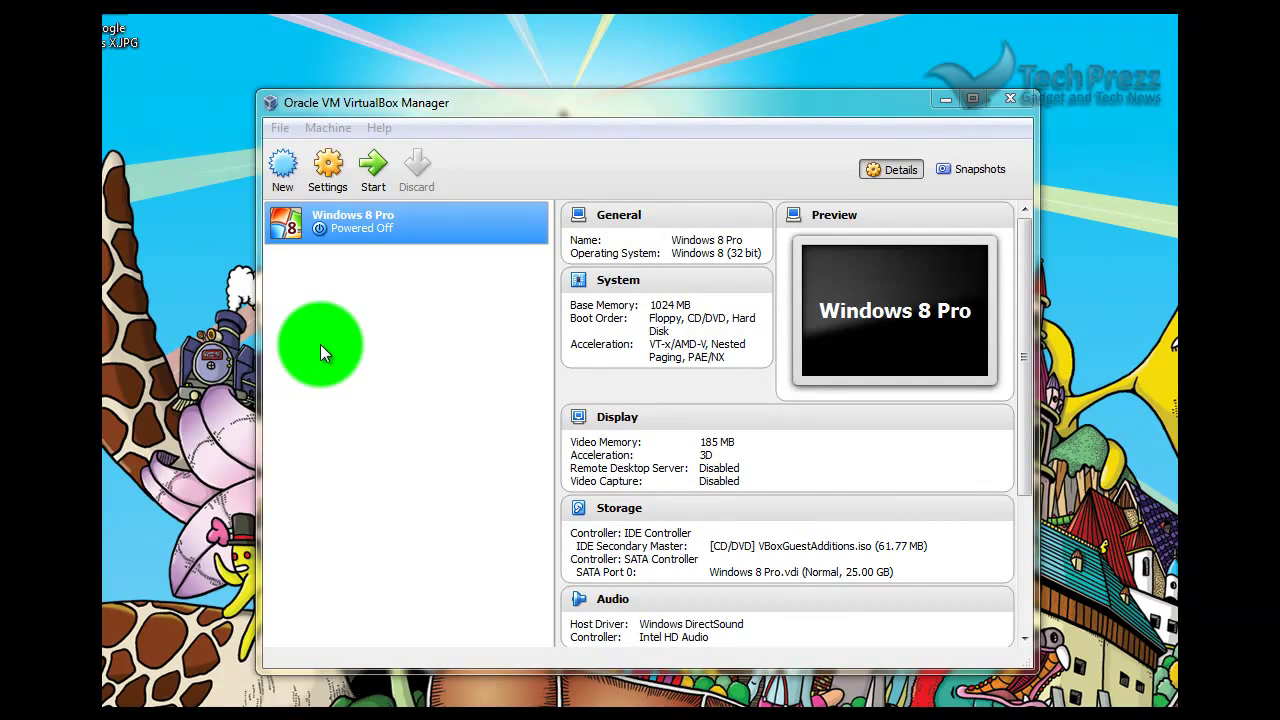
Begin a new virtual machine named Windows 10 Preview with Microsoft Windows as its type
click(295, 176)
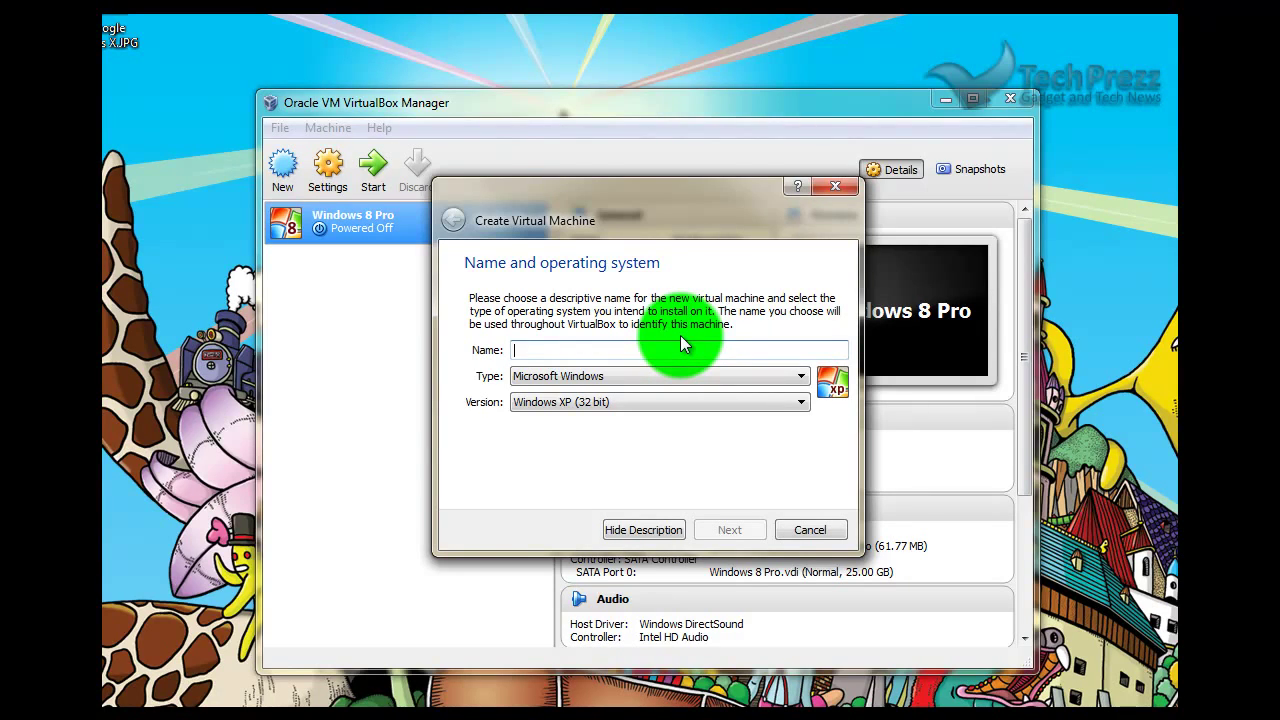
text(Windows 10 )
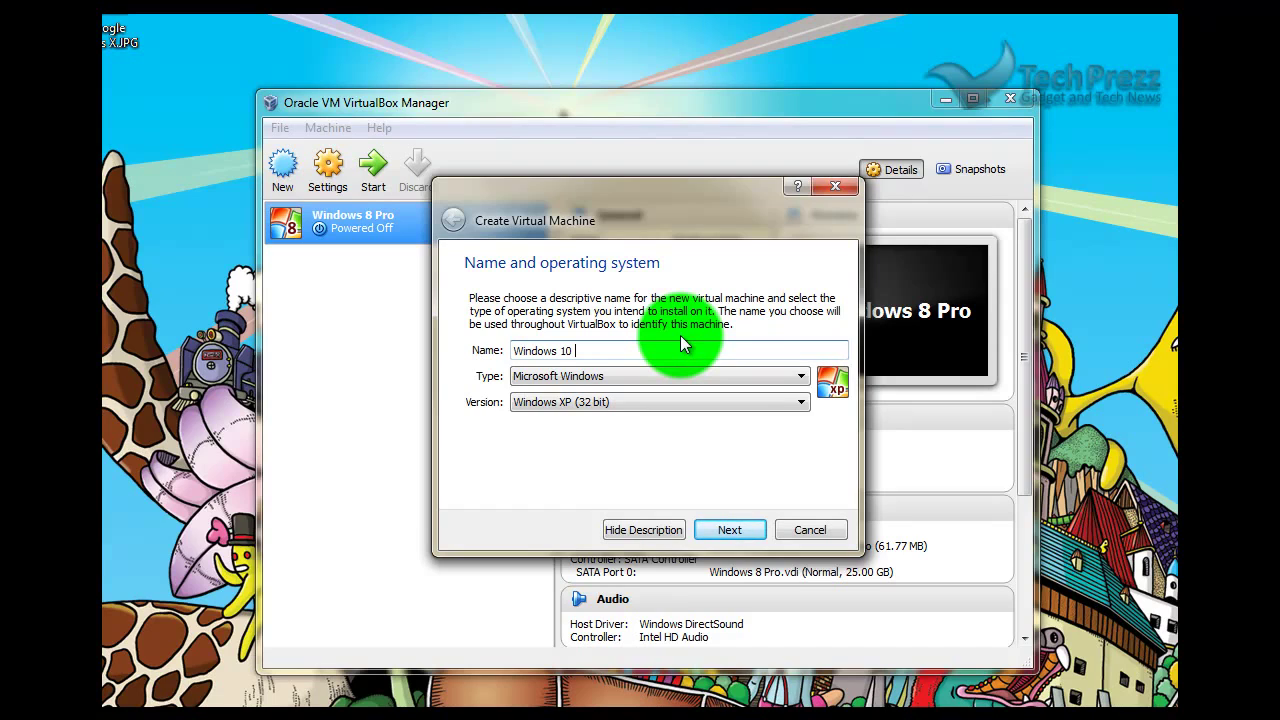
text(Preview)
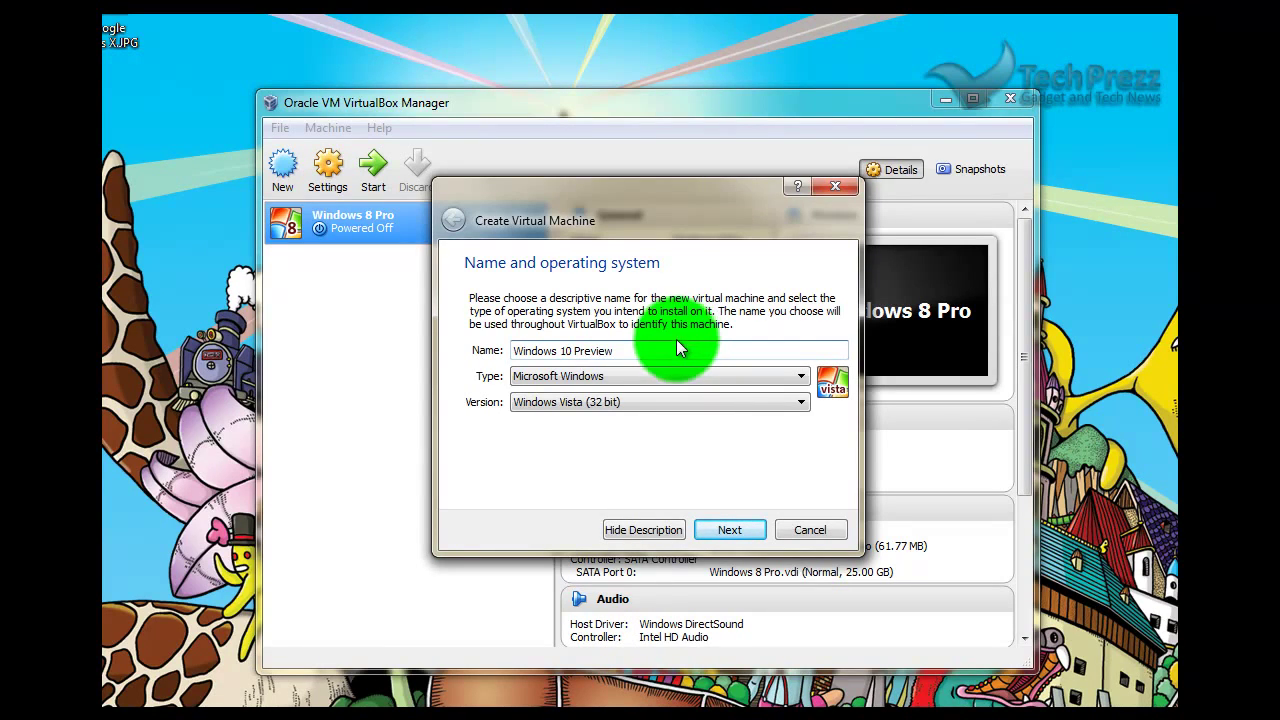
click(608, 375)
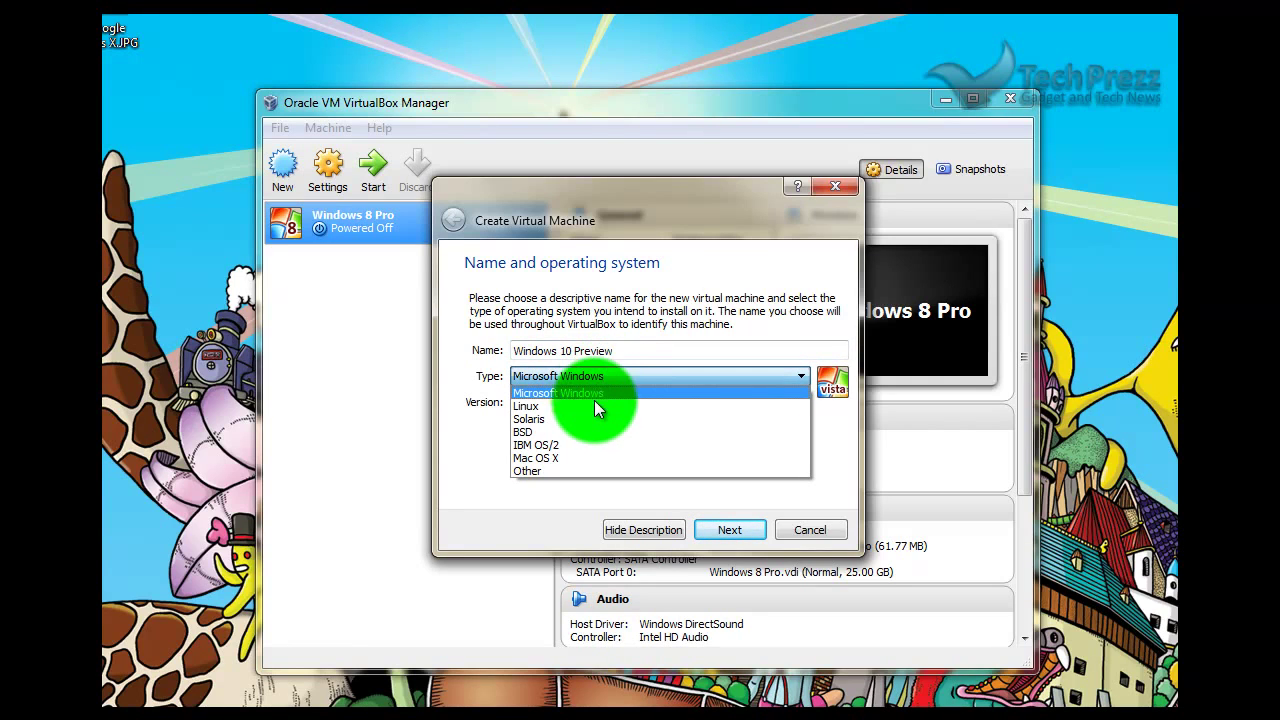
click(598, 394)
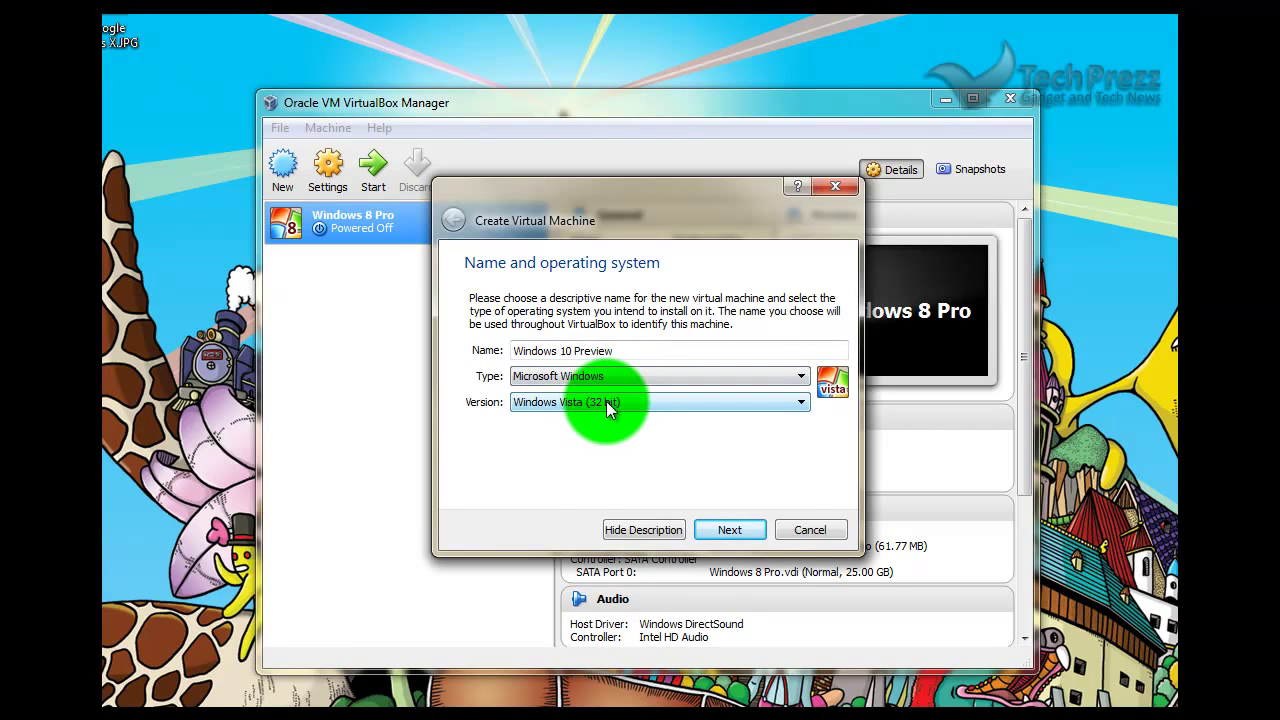
Set the new machine's version to Windows 8 (32 bit) and proceed to the memory size
click(606, 401)
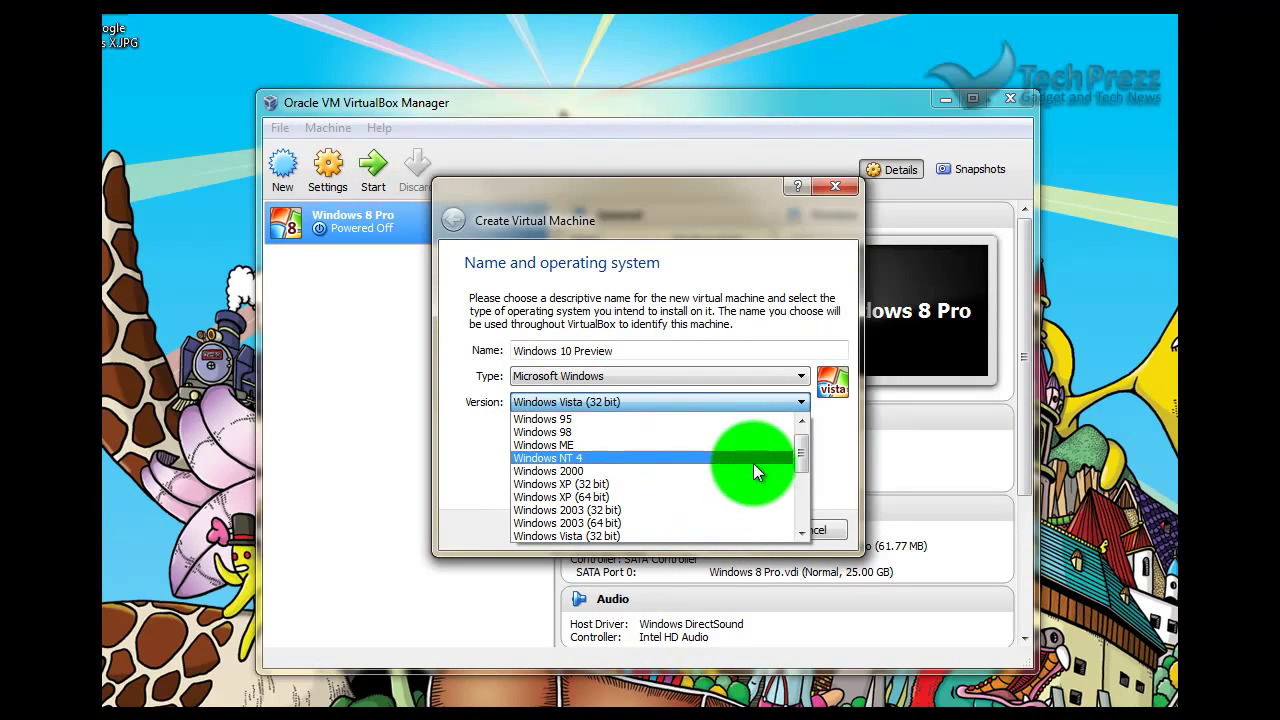
drag(797, 453, 797, 537)
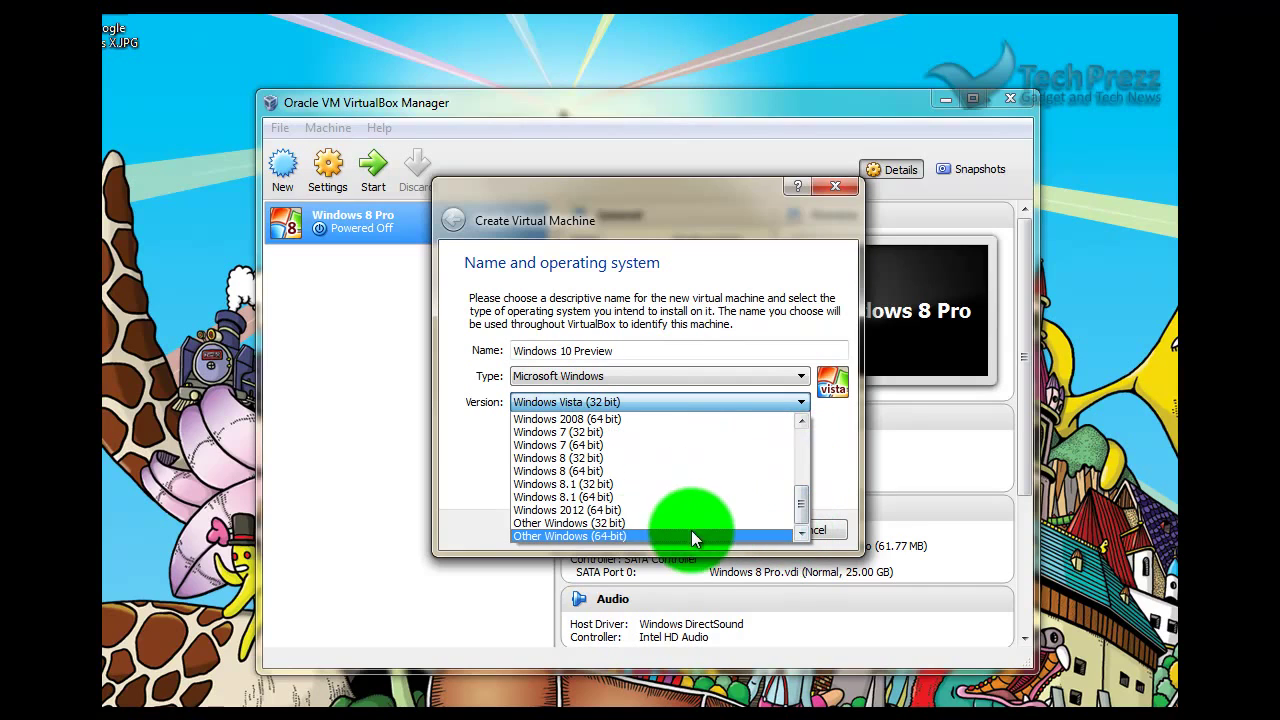
click(641, 535)
click(579, 401)
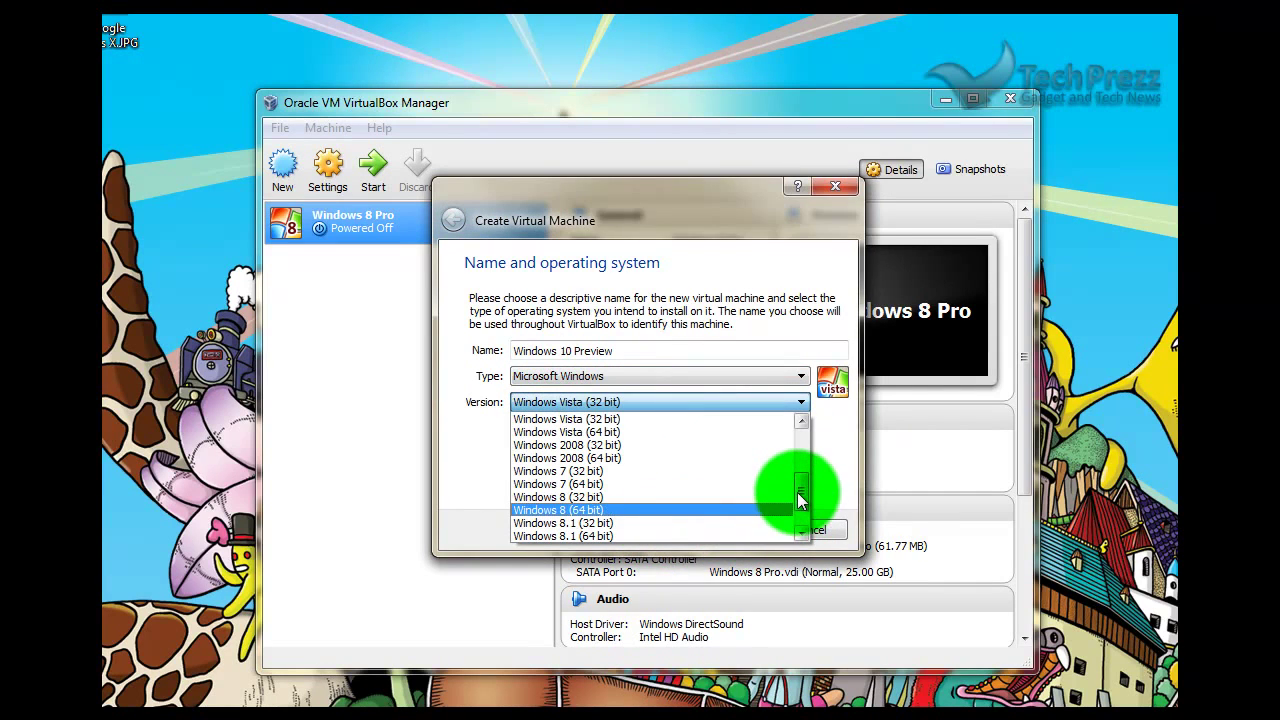
drag(797, 492, 799, 490)
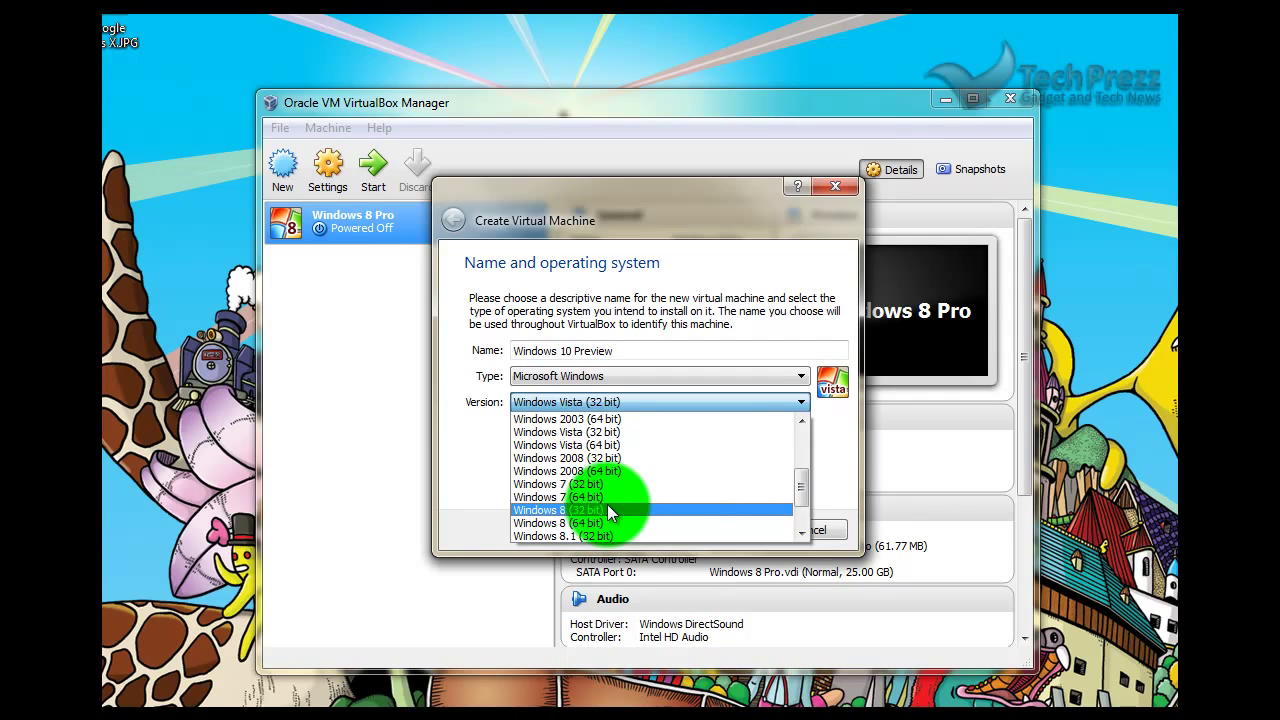
click(607, 510)
click(729, 529)
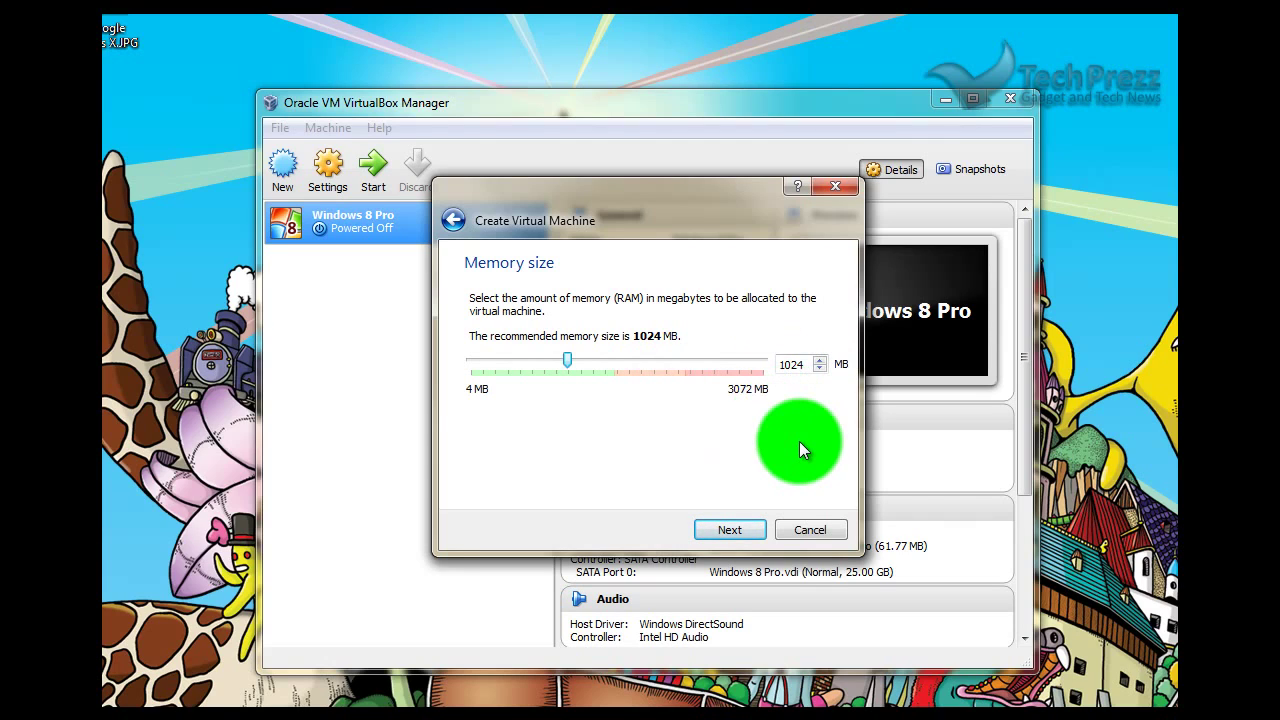
Accept 1024 MB of memory and choose to create a virtual hard drive now for the new machine
click(735, 529)
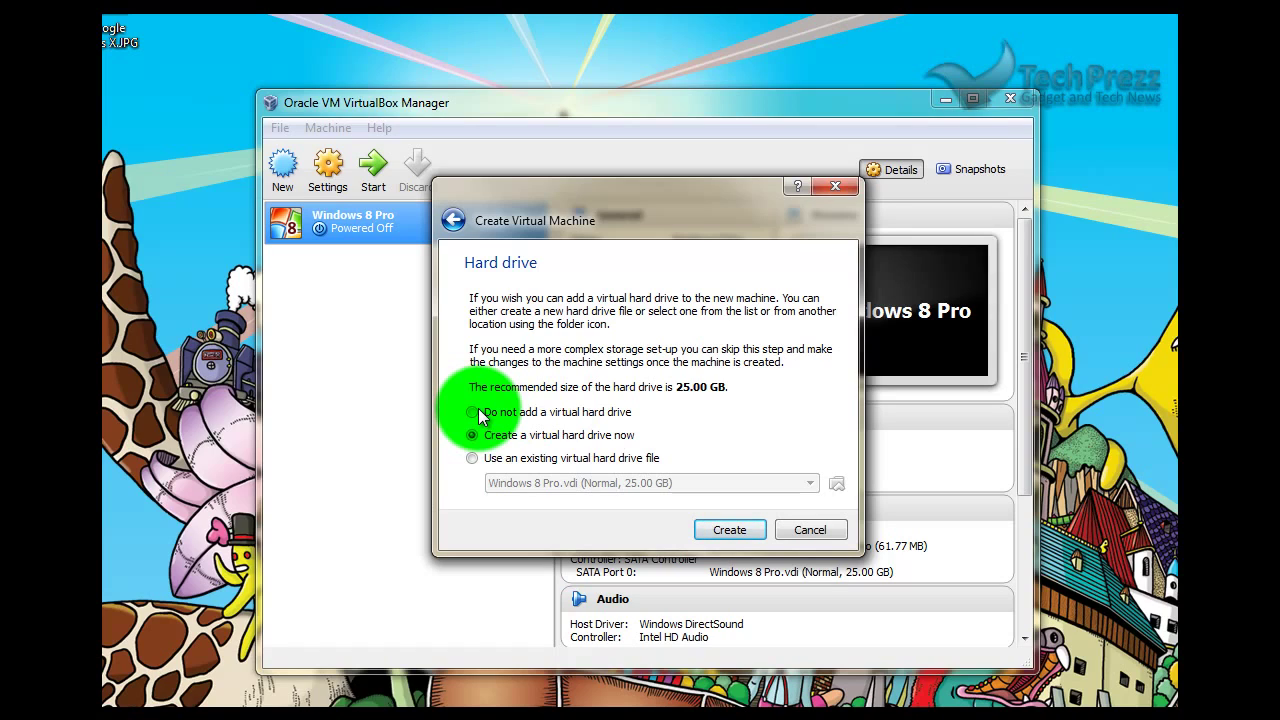
click(473, 459)
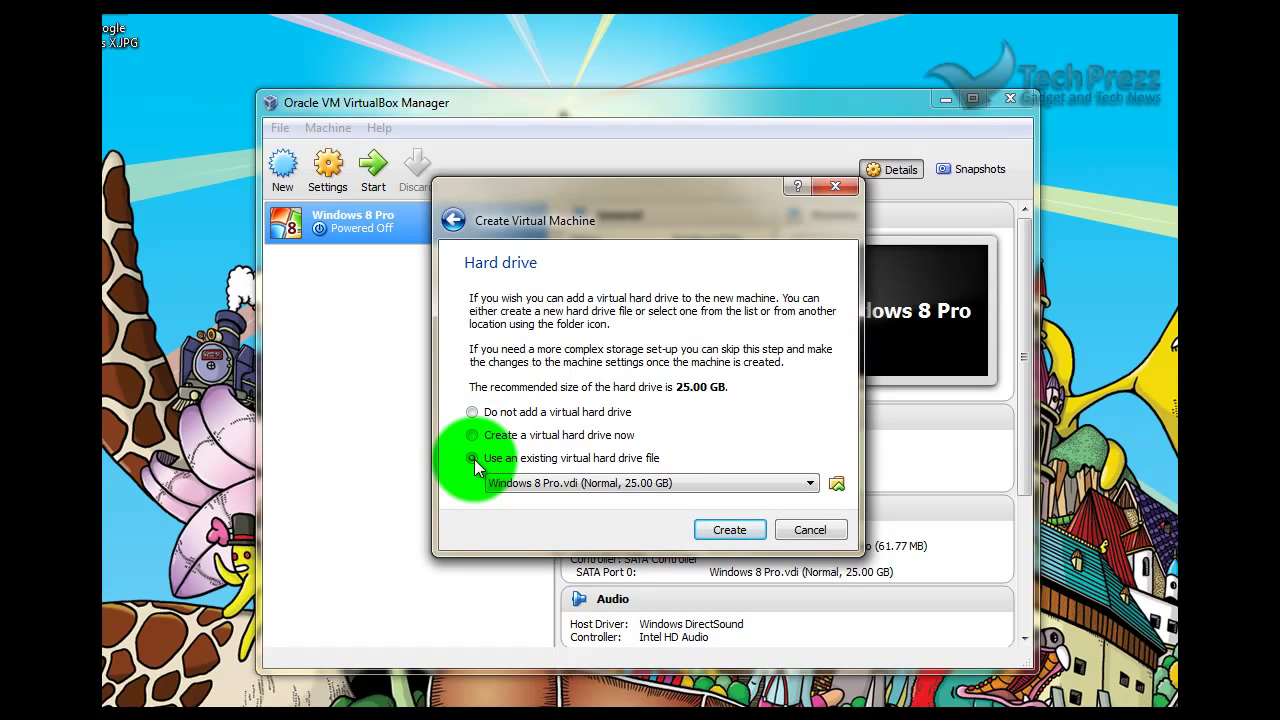
click(478, 436)
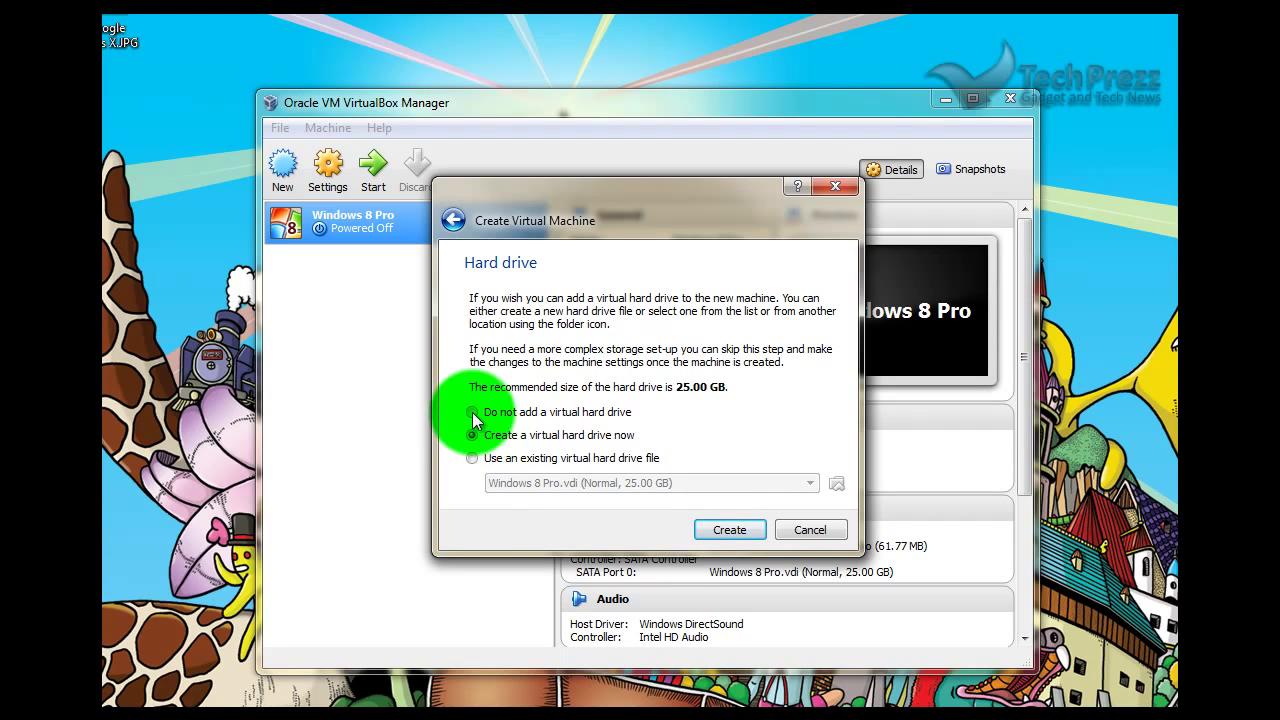
click(473, 413)
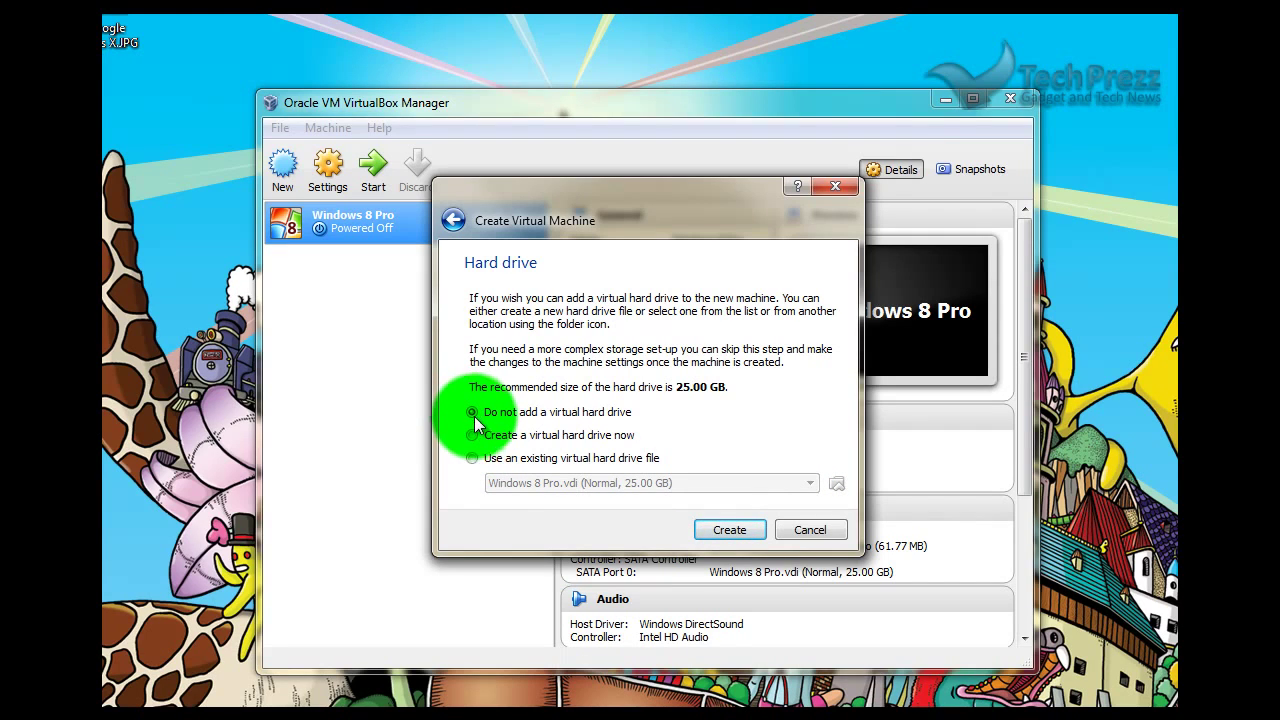
click(476, 438)
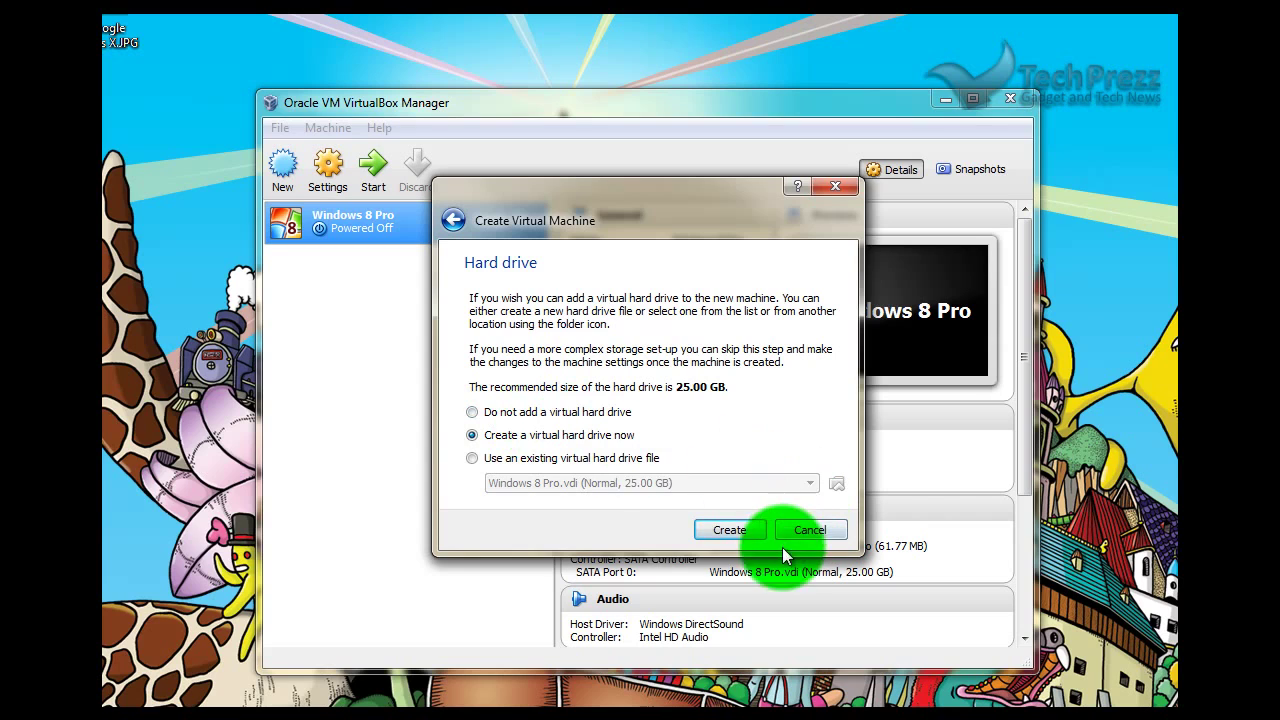
click(738, 537)
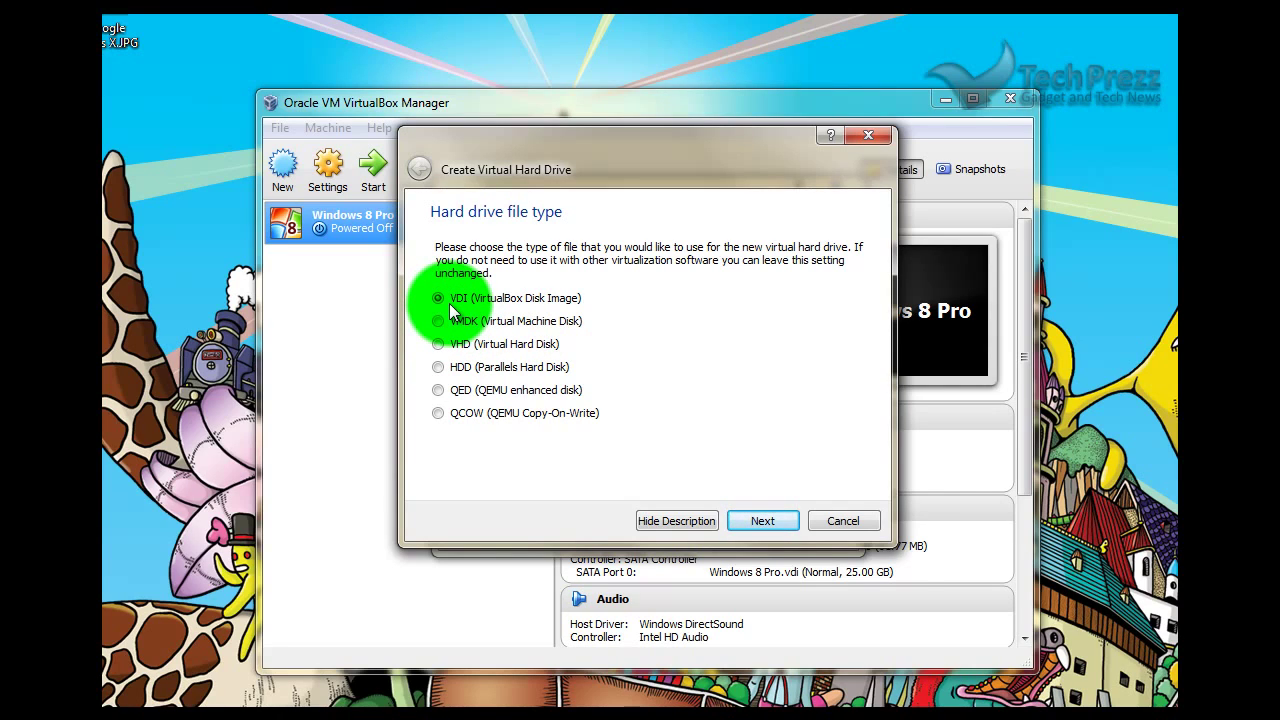
Create the virtual hard drive as a fixed-size VDI of 25.00 GB named Windows 10 Preview
click(757, 522)
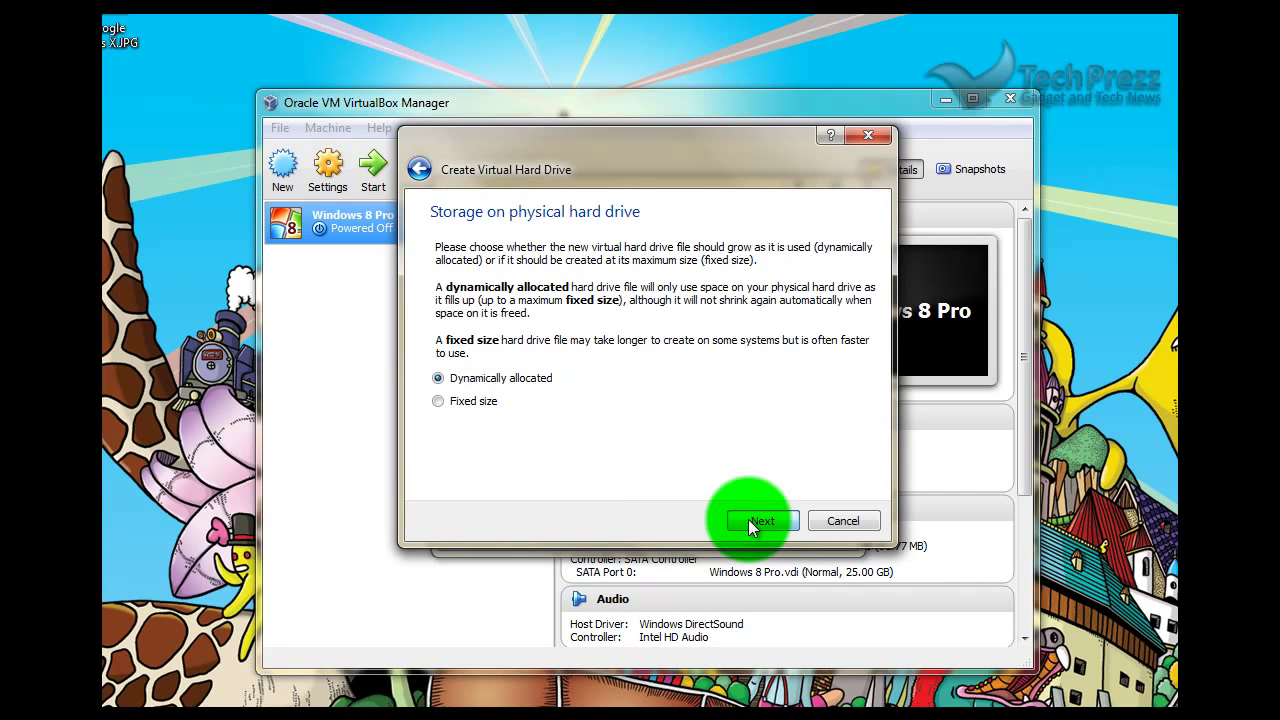
click(489, 404)
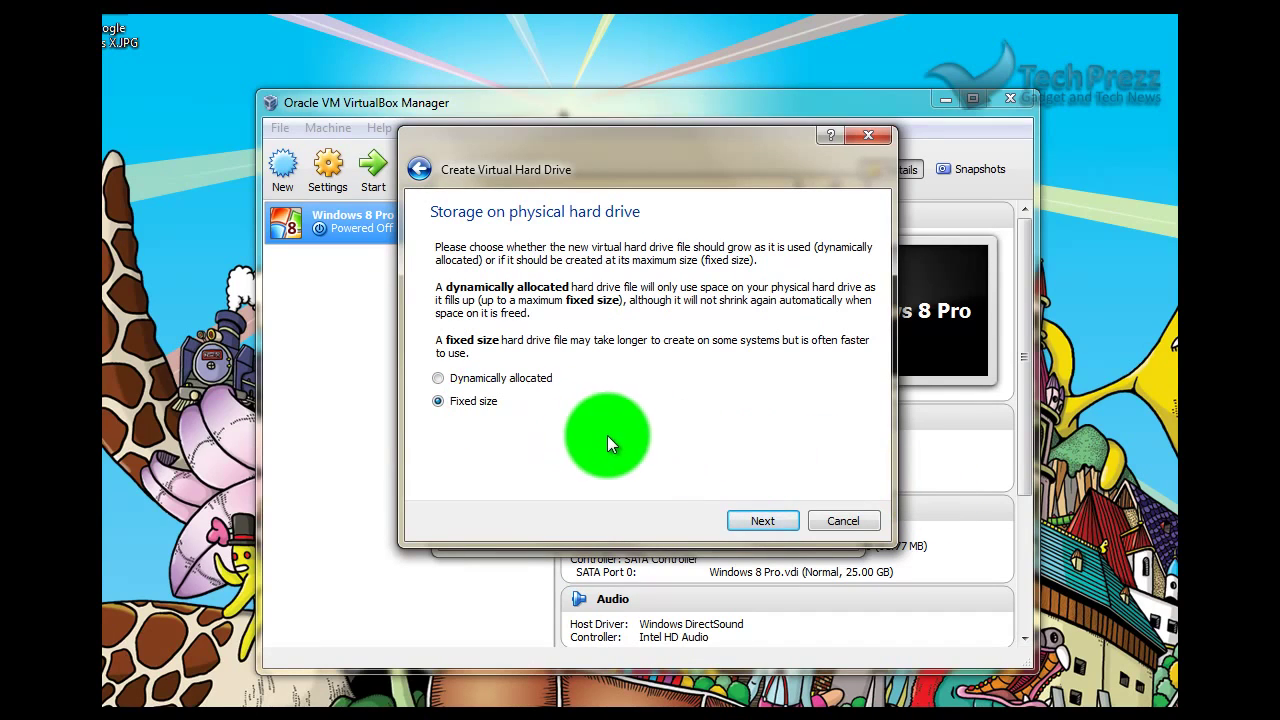
click(765, 522)
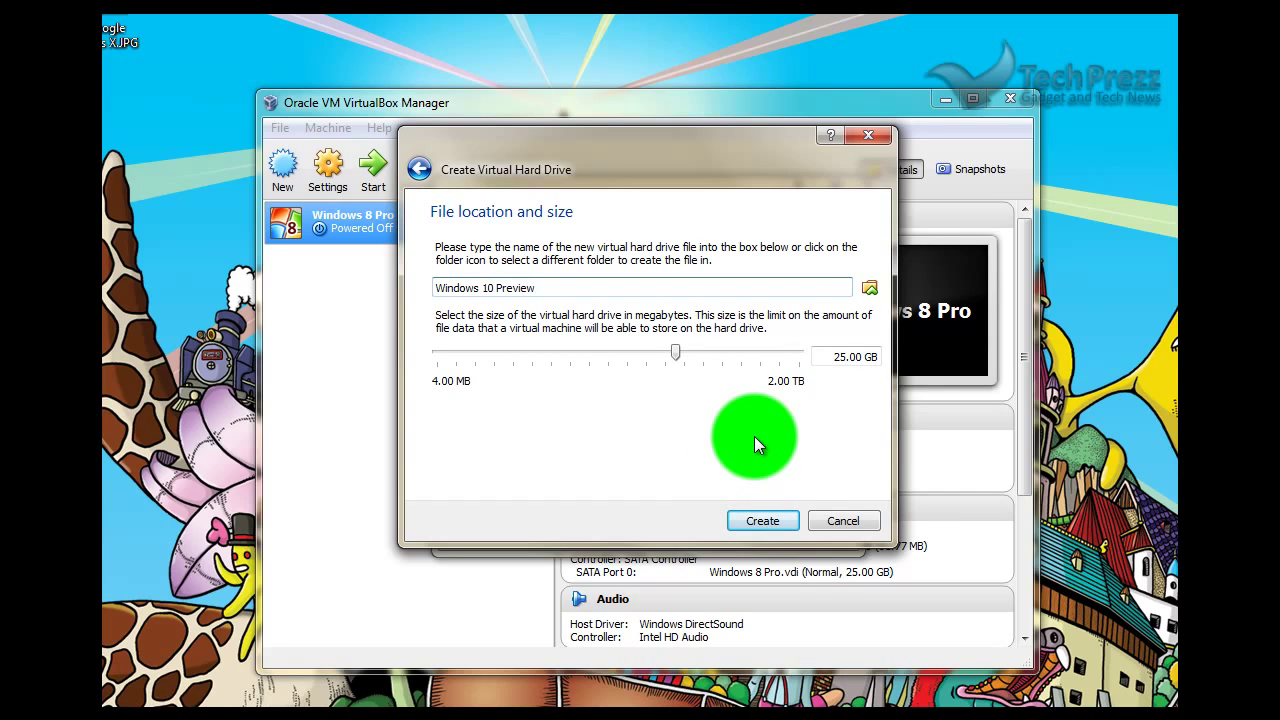
drag(832, 358, 847, 359)
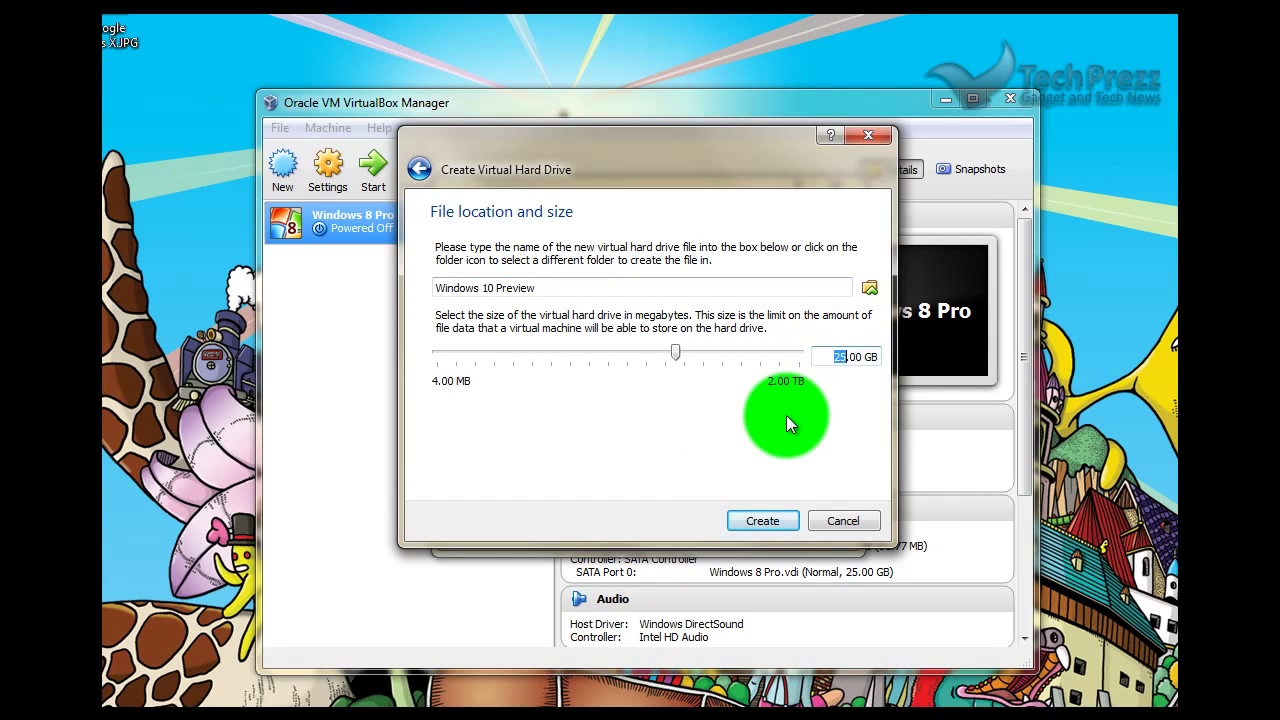
text(25)
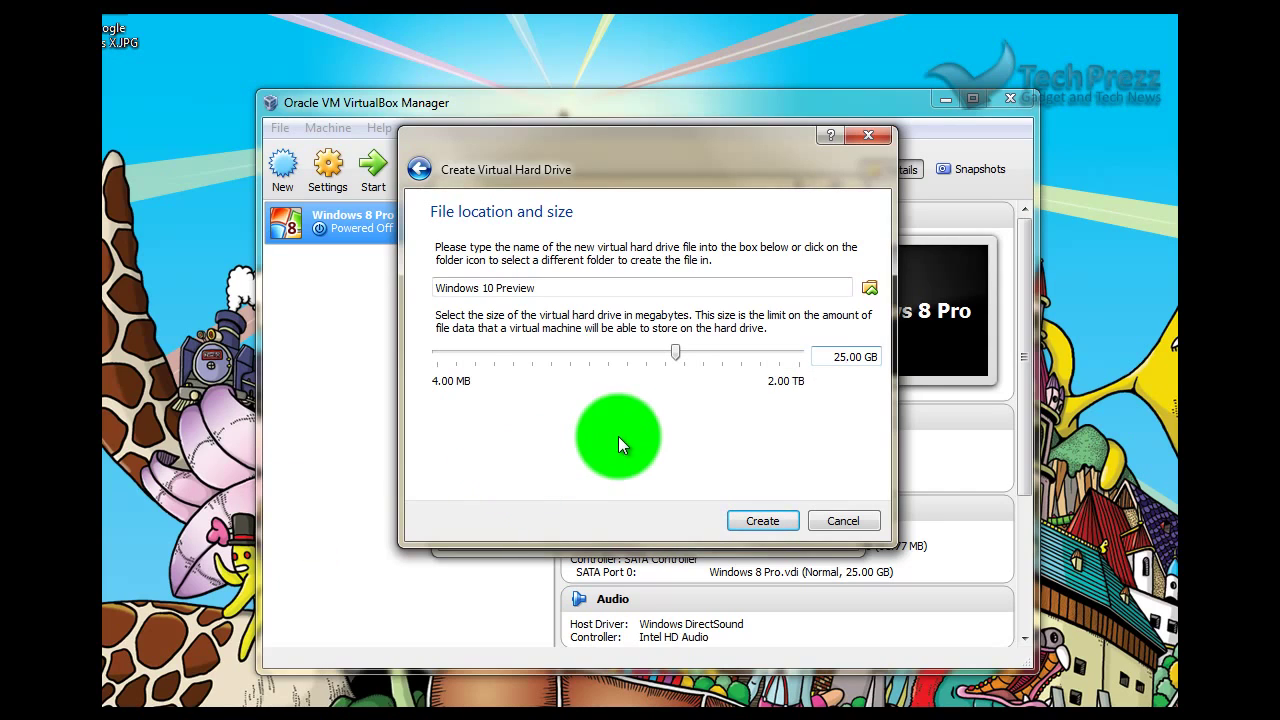
click(751, 527)
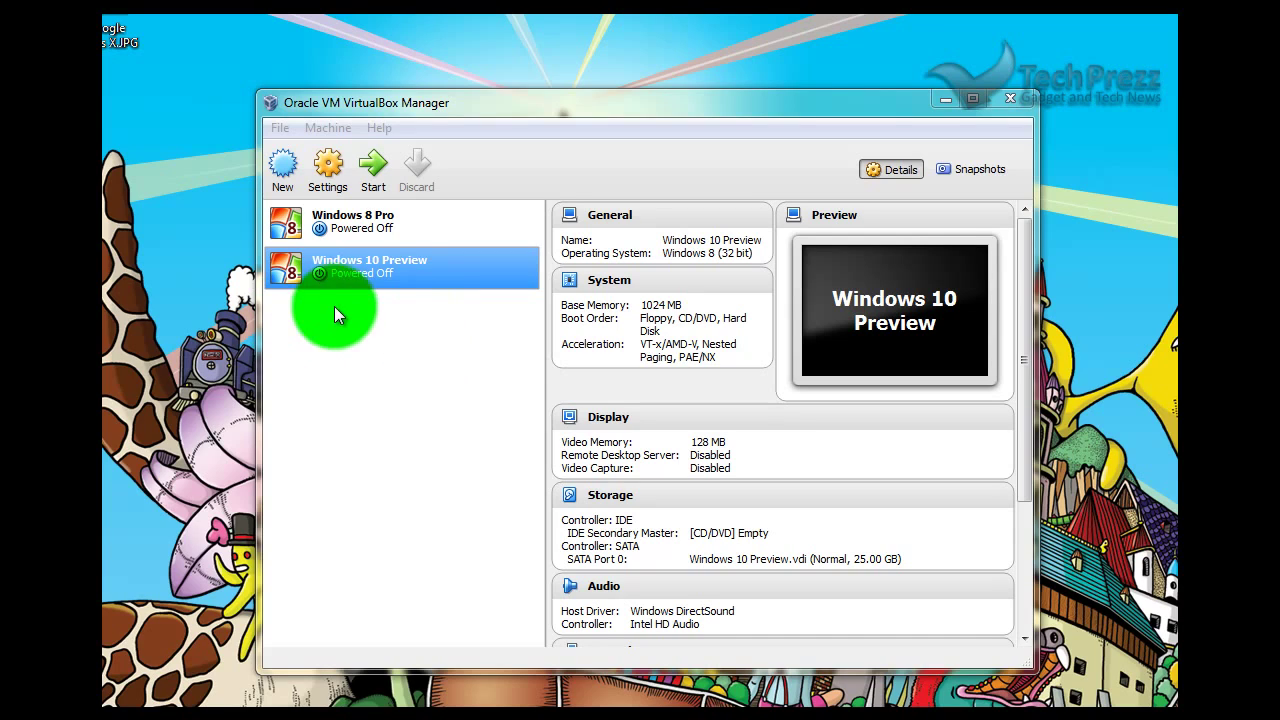
Start the Windows 10 Preview machine with WindowsTechnicalPreview-x86-EN-US.iso as its start-up disk
right_click(401, 271)
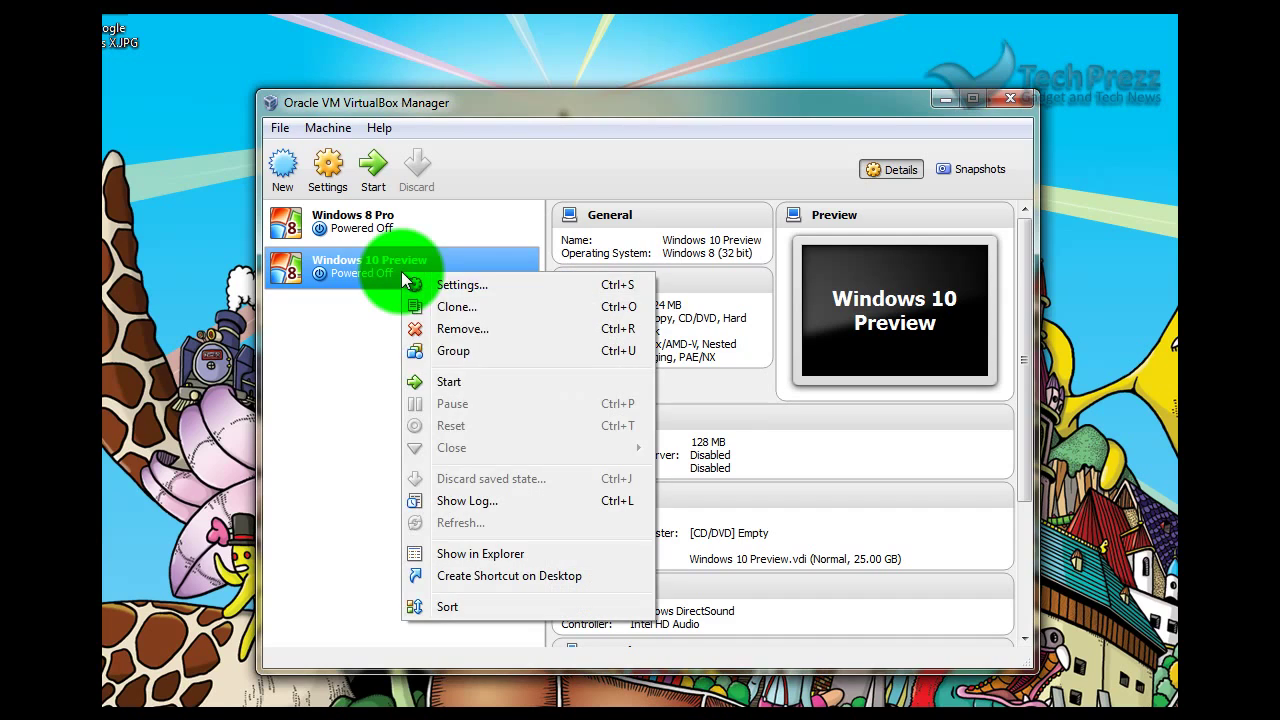
click(477, 384)
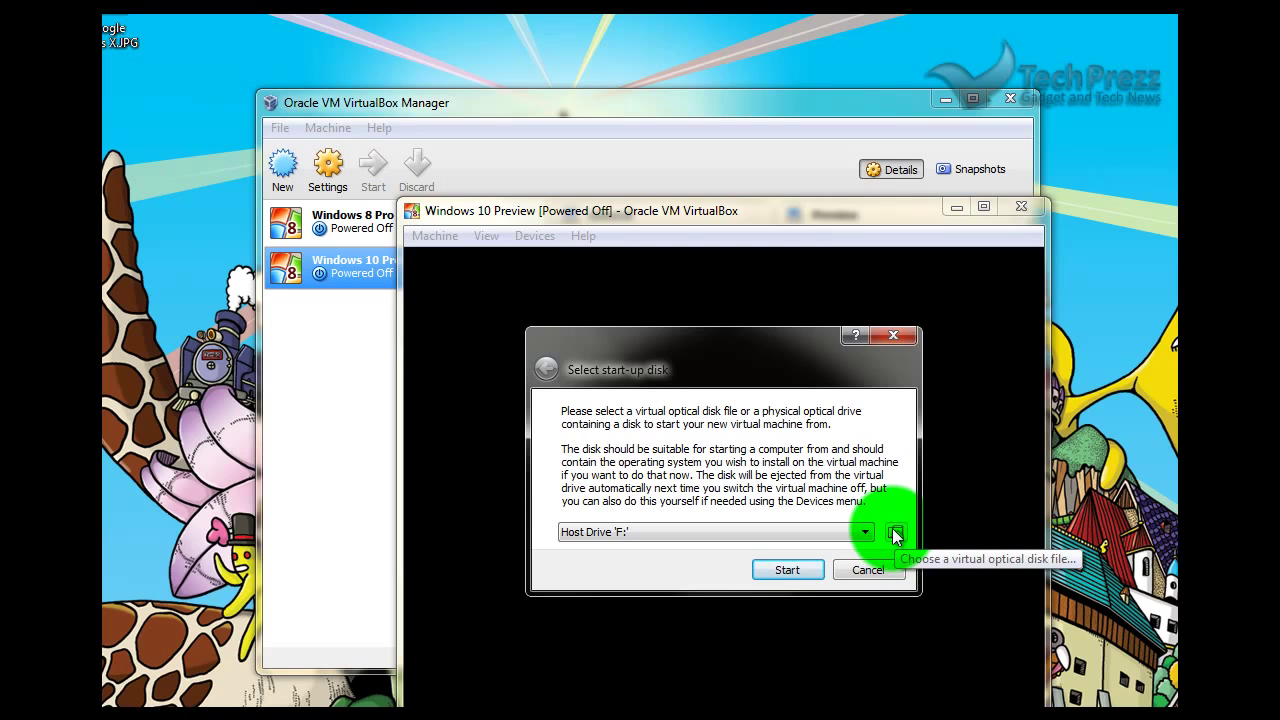
click(895, 533)
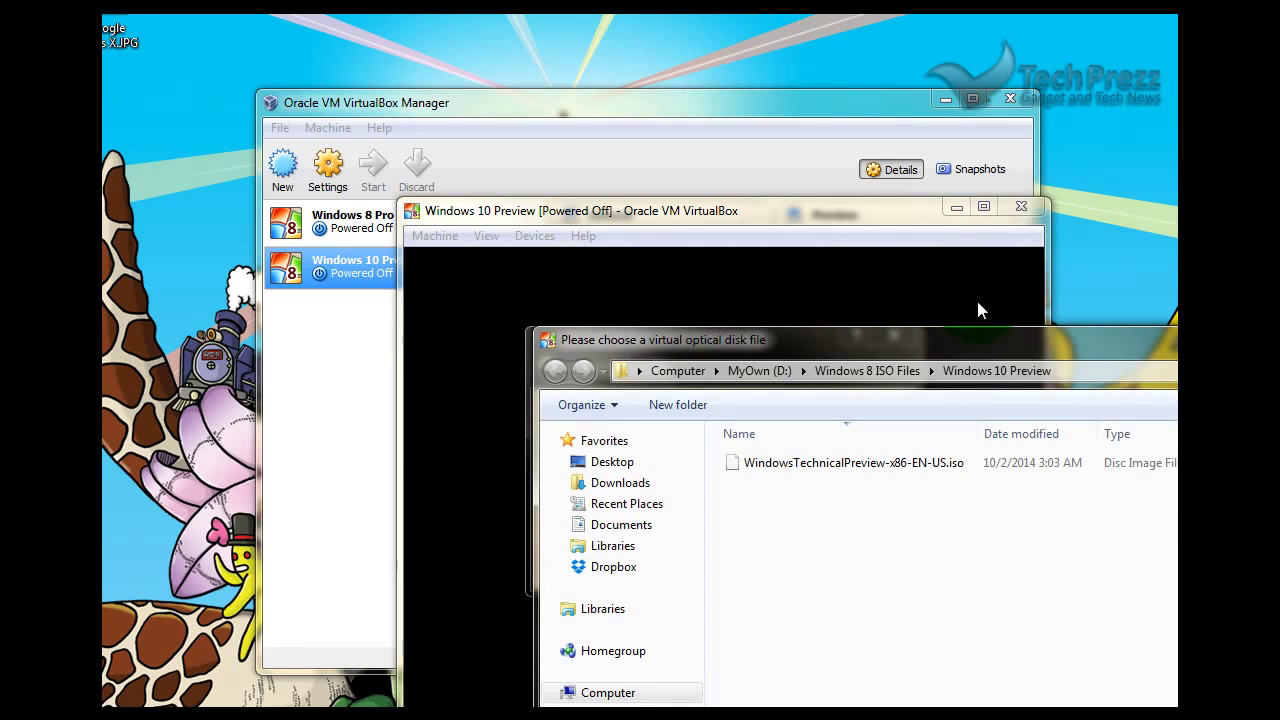
drag(988, 341, 661, 211)
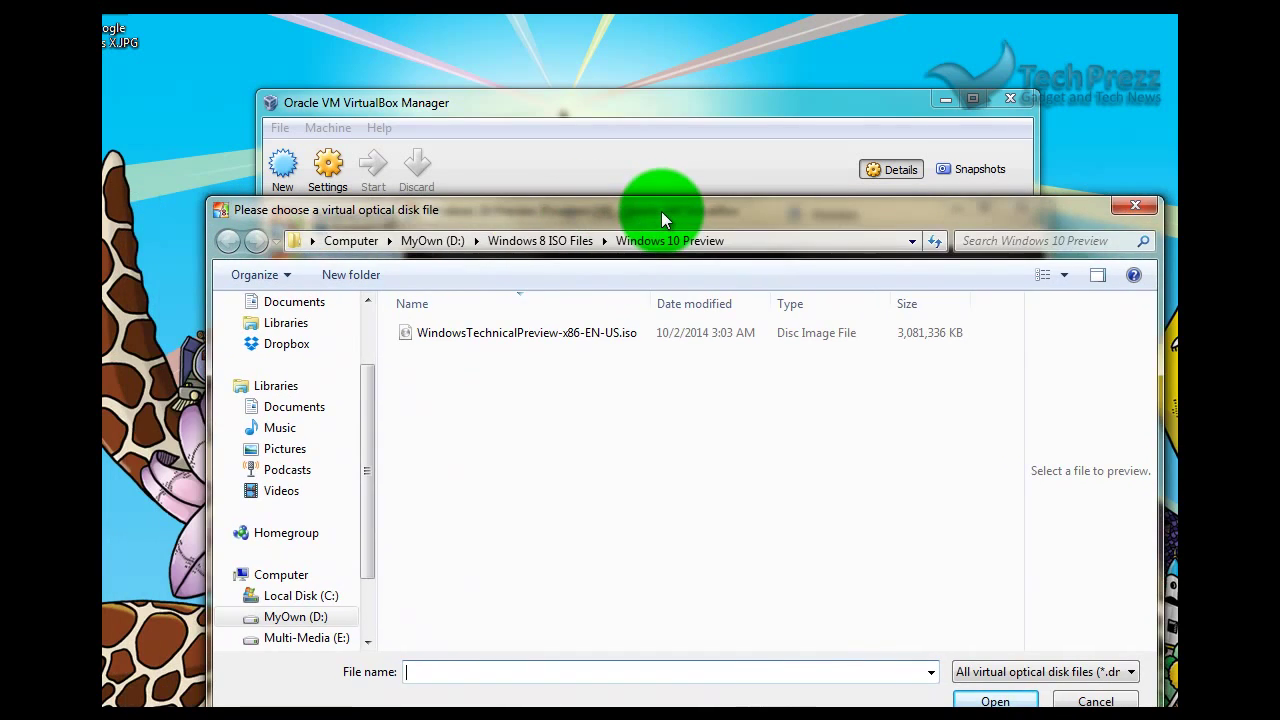
click(527, 333)
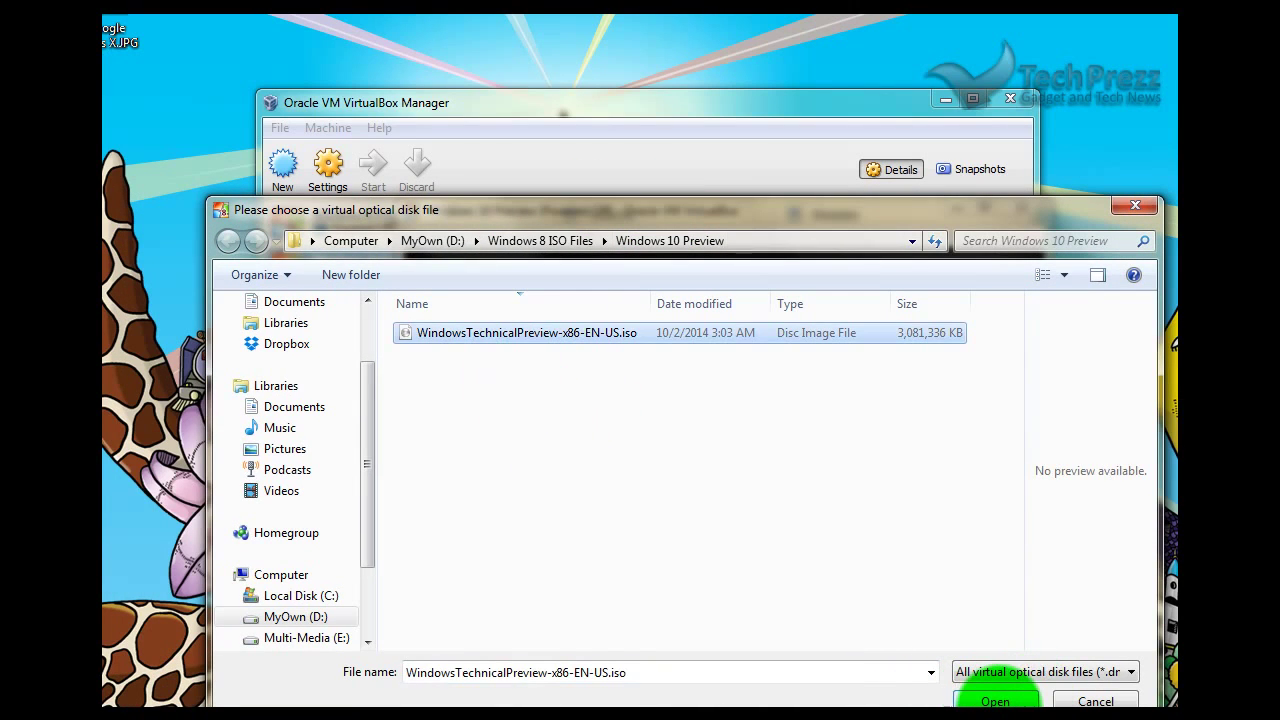
click(1000, 701)
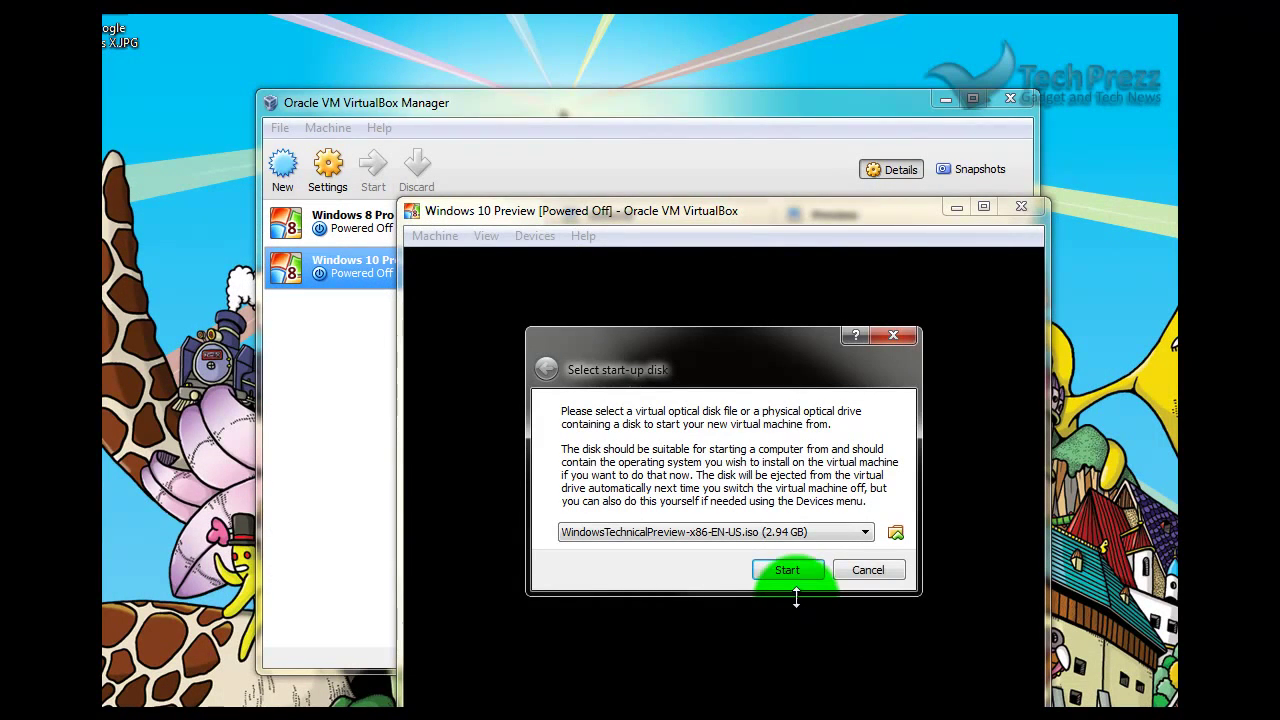
click(788, 570)
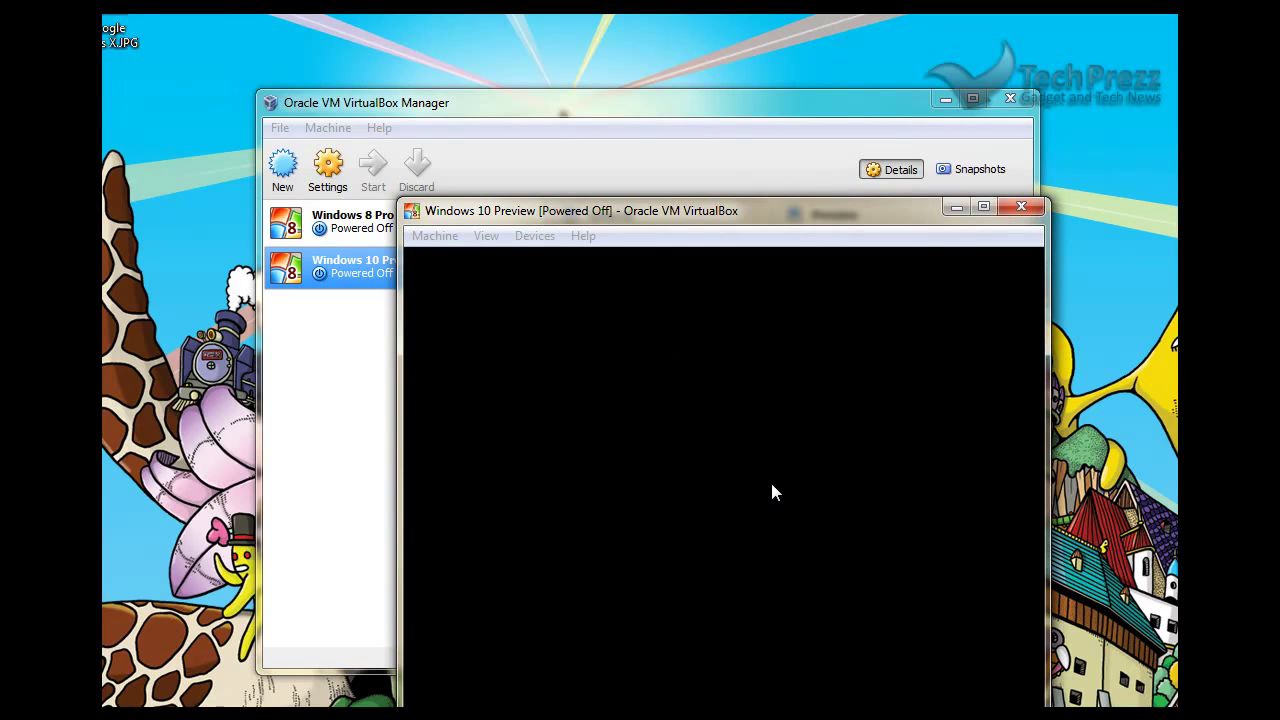